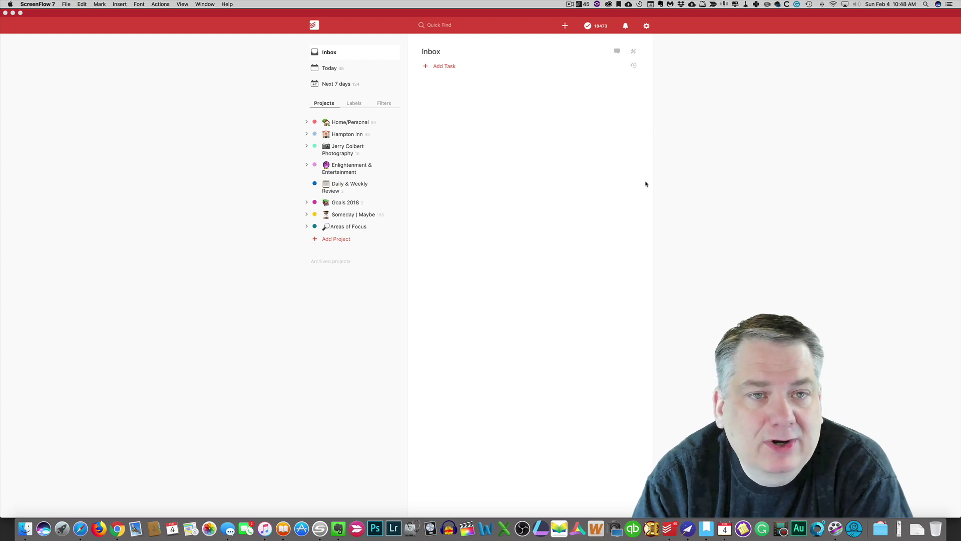
- Open the Someday | Maybe project in Todoist and show its project actions menu
{"action": "left_click", "coordinate": [187, 113]}
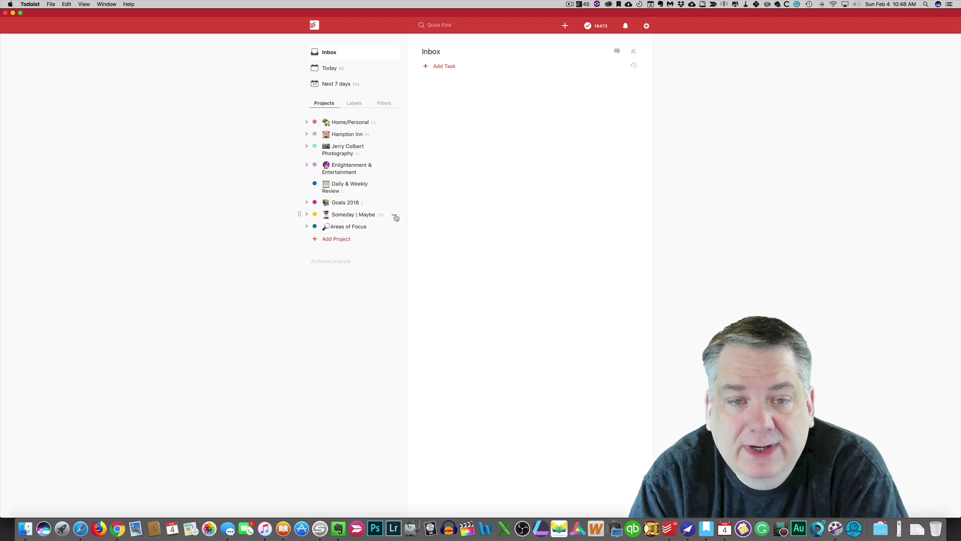
{"action": "left_click", "coordinate": [369, 216]}
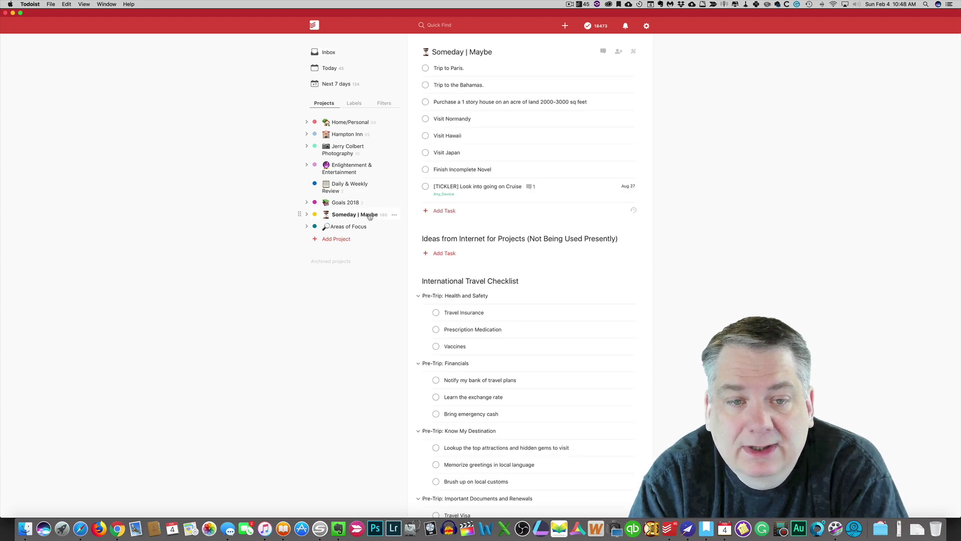
{"action": "left_click", "coordinate": [634, 53]}
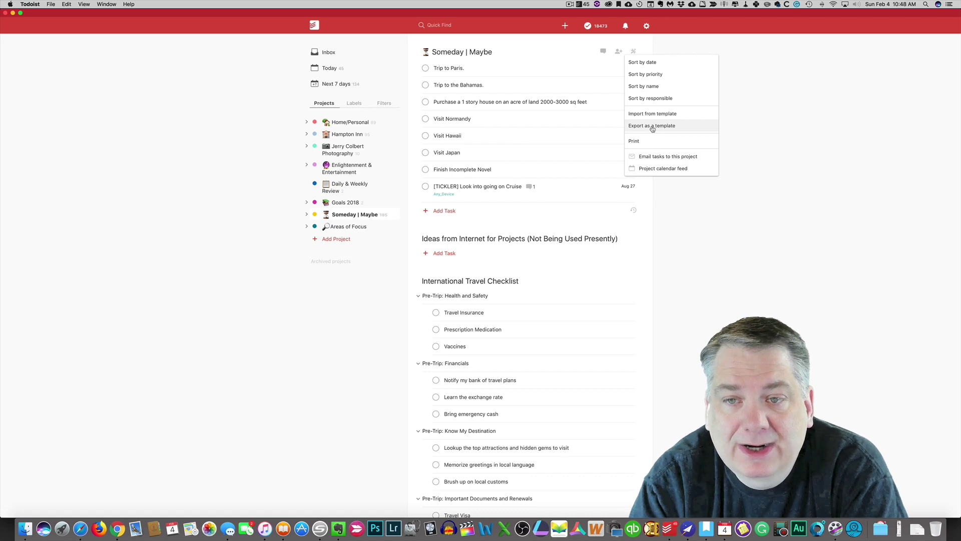
- Export the Someday | Maybe project as a downloadable template file
{"action": "left_click", "coordinate": [652, 126]}
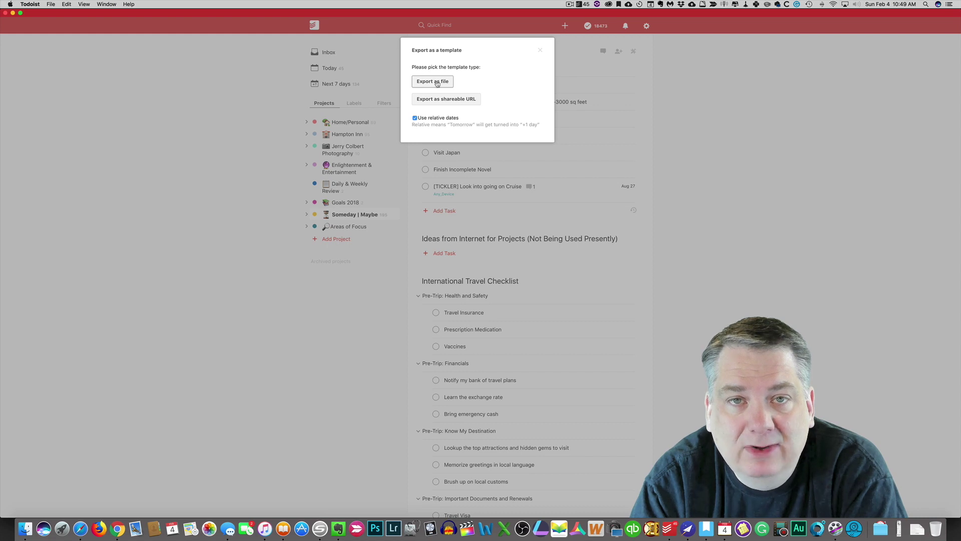
{"action": "left_click", "coordinate": [437, 84]}
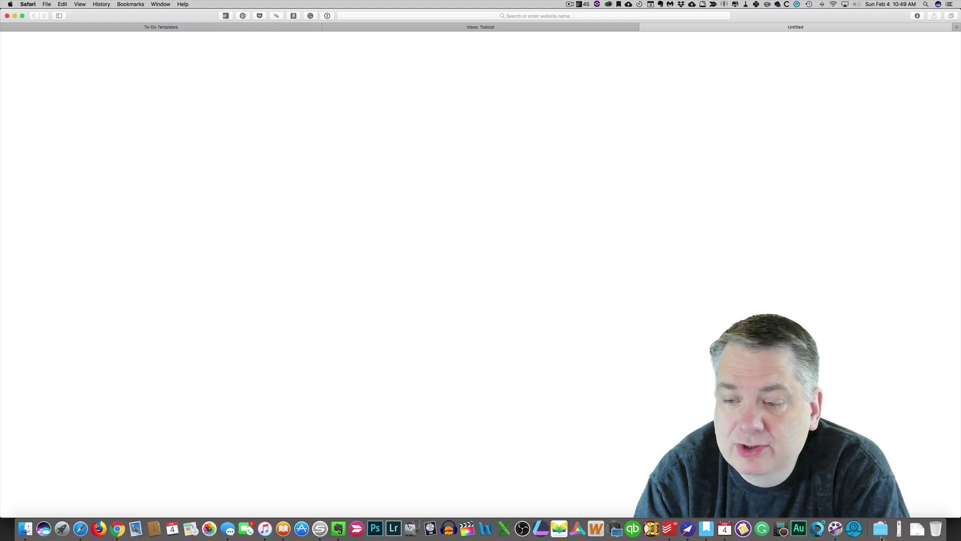
- Open the Downloads folder from the Dock in a Finder window
{"action": "left_click", "coordinate": [918, 531]}
{"action": "right_click", "coordinate": [917, 531]}
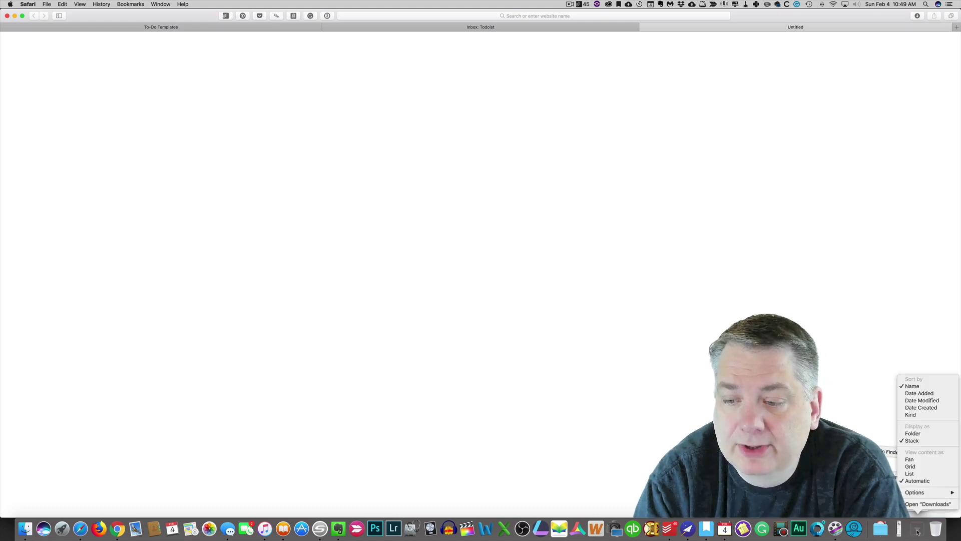
{"action": "left_click", "coordinate": [929, 503]}
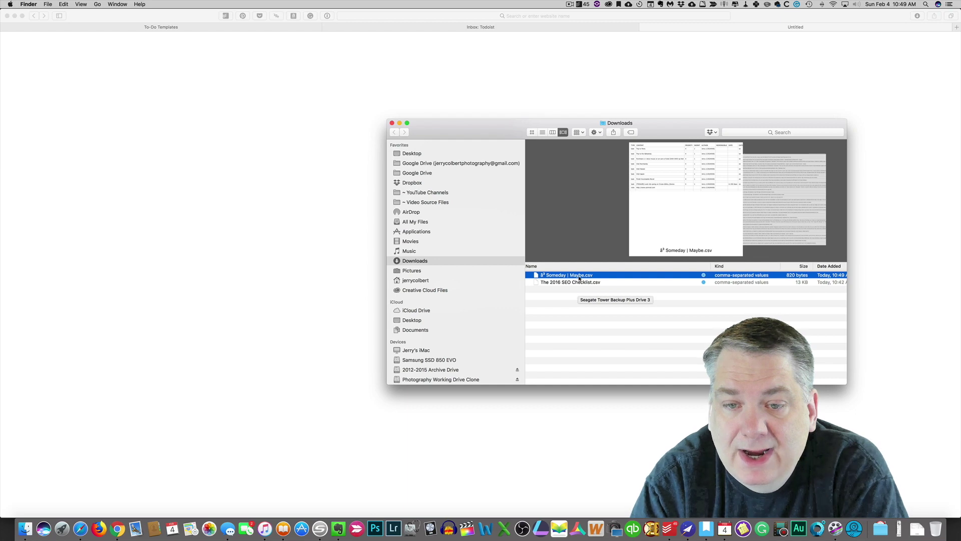
{"action": "double_click", "coordinate": [583, 277]}
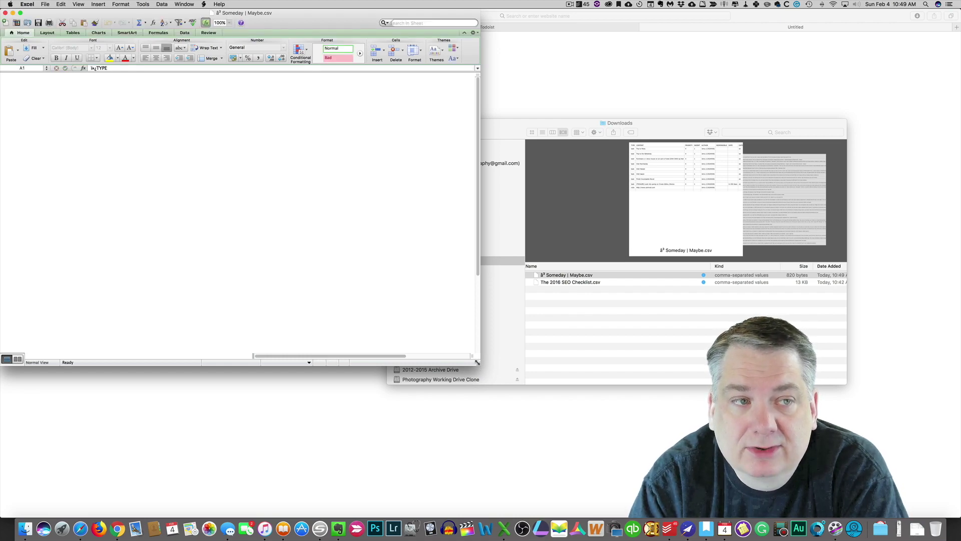
{"action": "left_click_drag", "start_coordinate": [477, 361], "coordinate": [553, 396]}
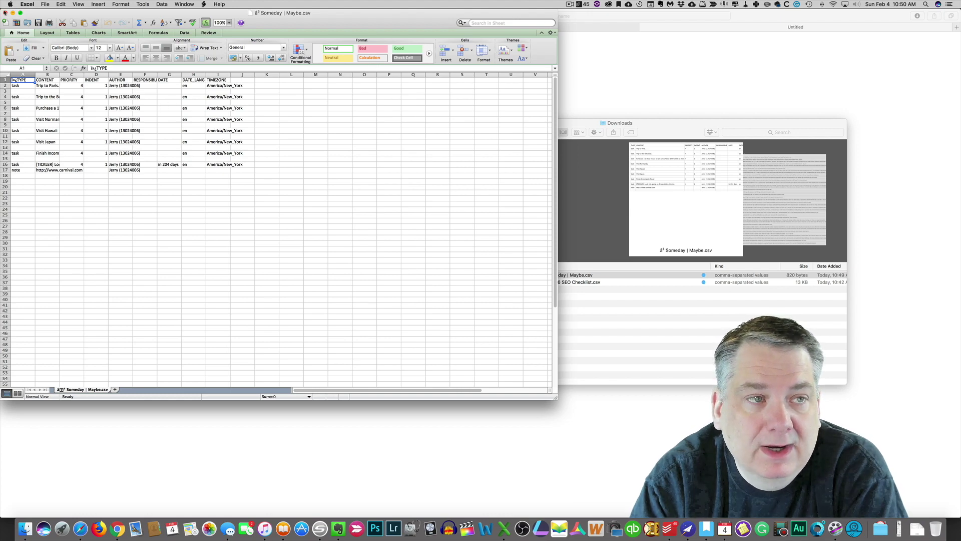
{"action": "left_click", "coordinate": [5, 13]}
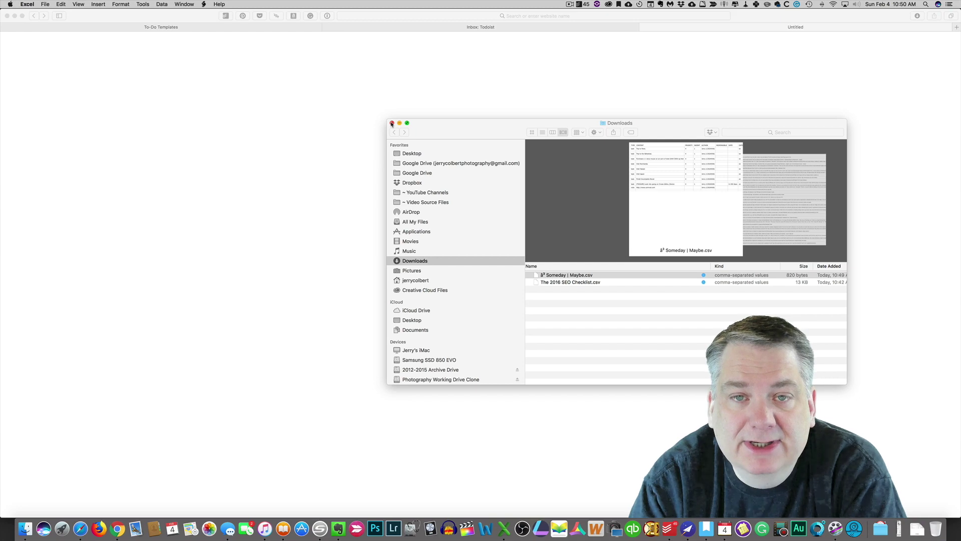
- Preview The 2016 SEO Checklist.csv, then close the Downloads Finder window
{"action": "left_click", "coordinate": [582, 286]}
{"action": "left_click", "coordinate": [558, 284]}
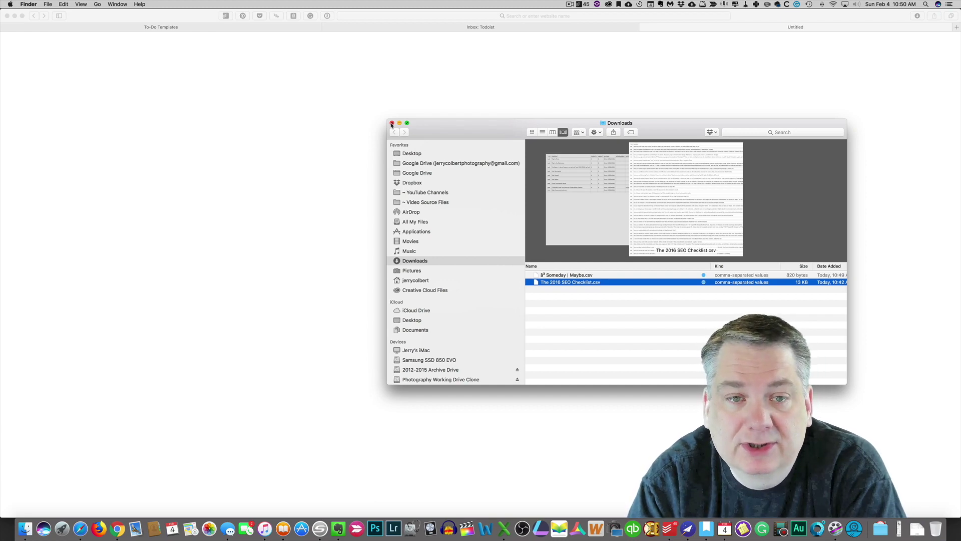
{"action": "left_click", "coordinate": [392, 124]}
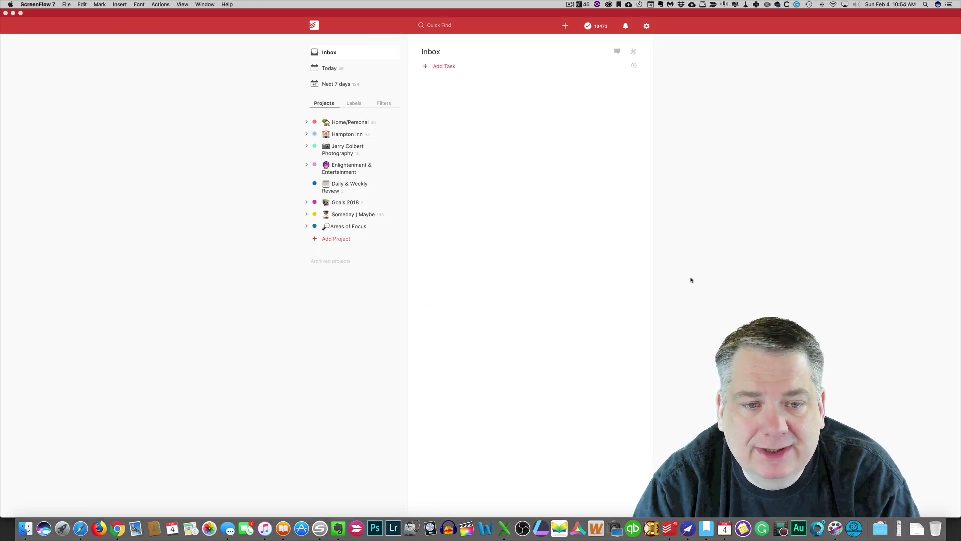
- Create a project named '2018 SEO Checklist' and show its project actions menu
{"action": "left_click", "coordinate": [323, 252]}
{"action": "left_click", "coordinate": [335, 239]}
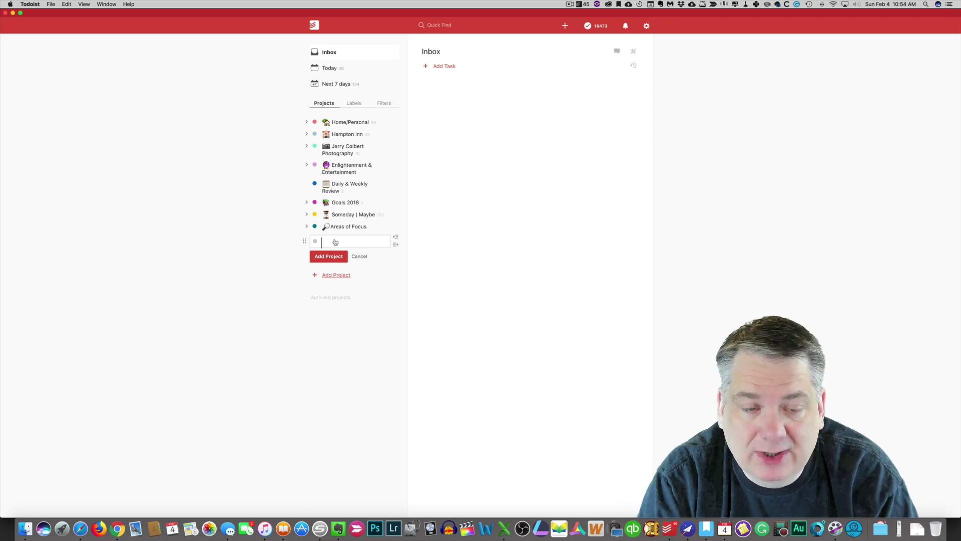
{"action": "type", "text": "2018 SEO Checklist"}
{"action": "left_click", "coordinate": [340, 257]}
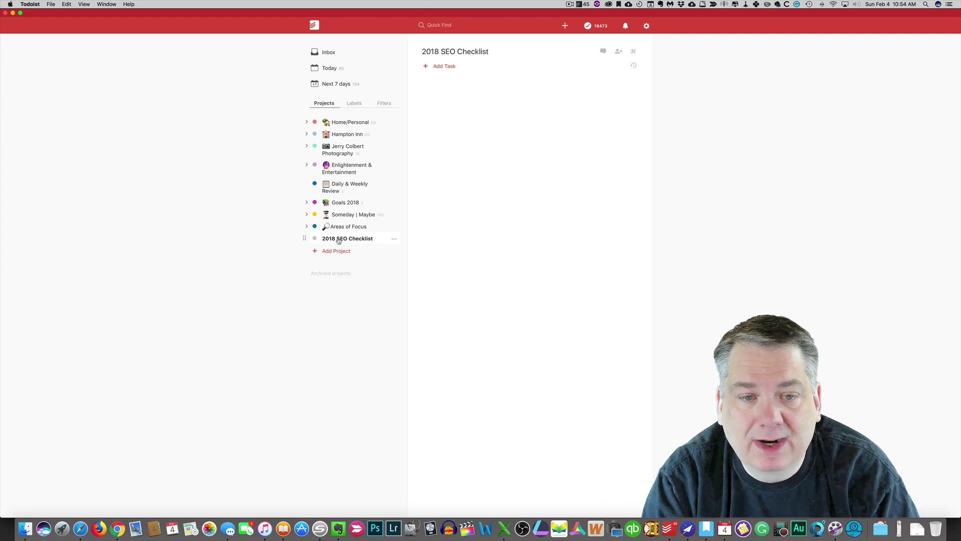
{"action": "left_click", "coordinate": [634, 52]}
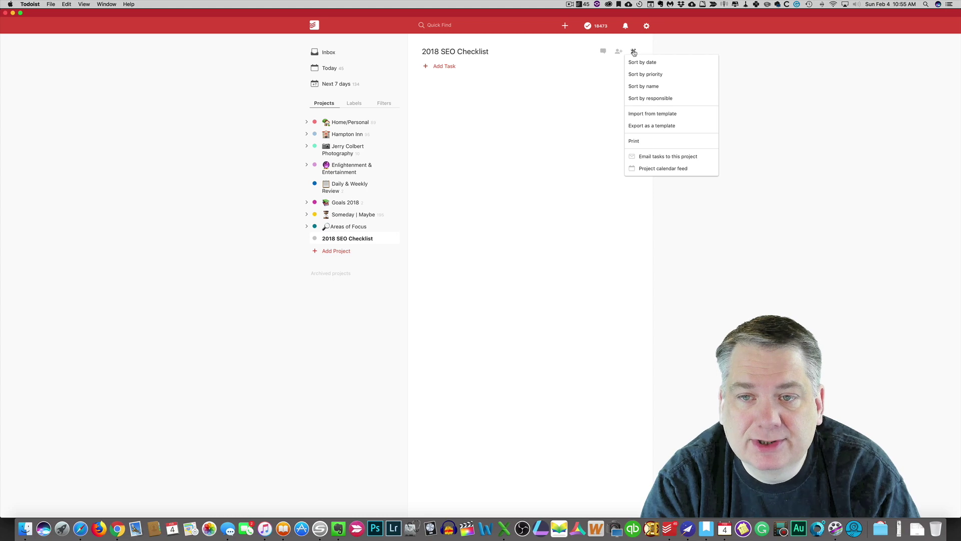
- Import The 2016 SEO Checklist.csv from Downloads into the project and review the imported tasks
{"action": "left_click", "coordinate": [657, 115]}
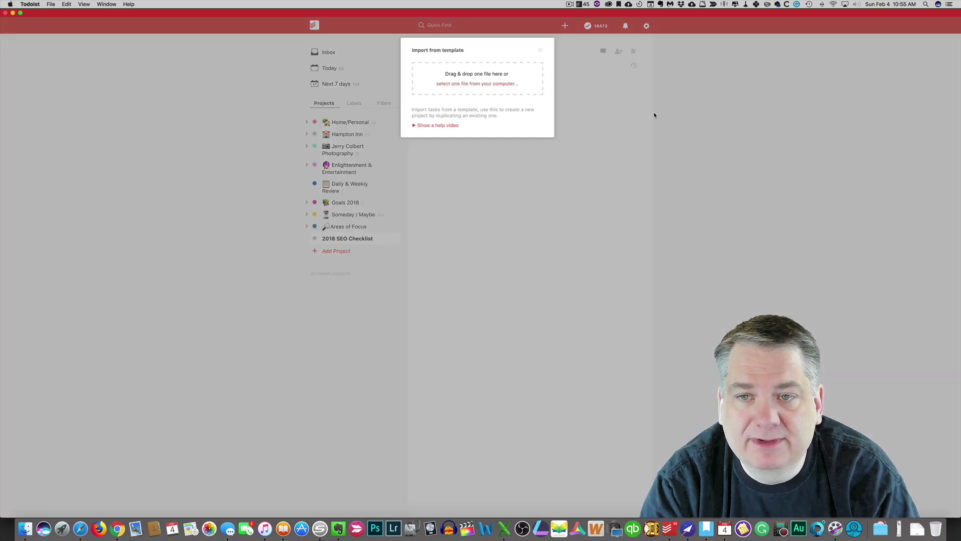
{"action": "left_click", "coordinate": [486, 88]}
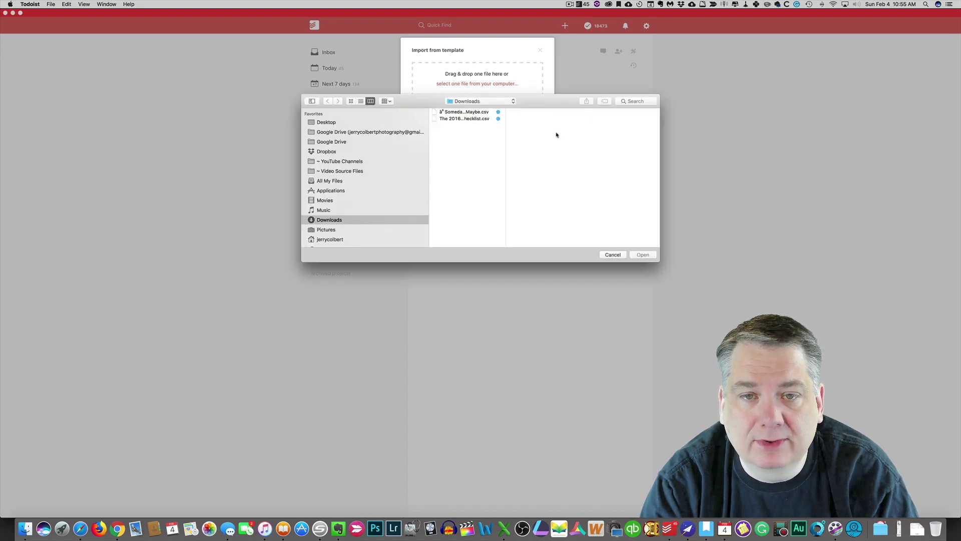
{"action": "left_click", "coordinate": [471, 120]}
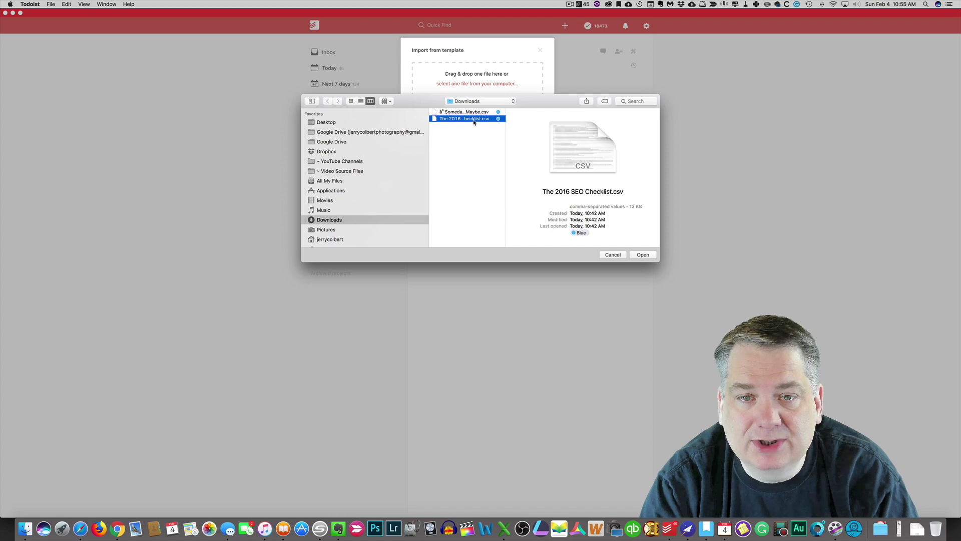
{"action": "left_click", "coordinate": [648, 256]}
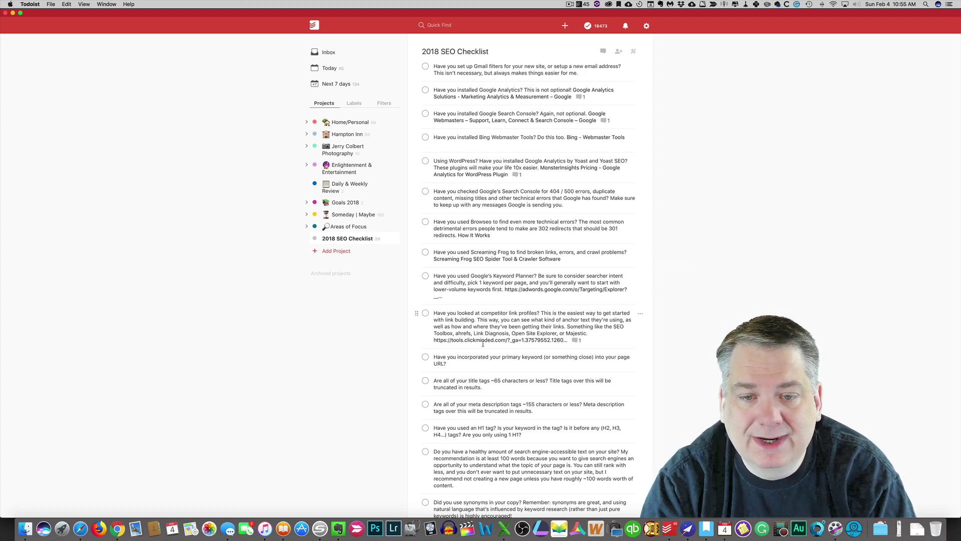
{"action": "scroll", "coordinate": [480, 333], "scroll_direction": "down", "scroll_amount": 5}
{"action": "scroll", "coordinate": [483, 343], "scroll_direction": "down", "scroll_amount": 7}
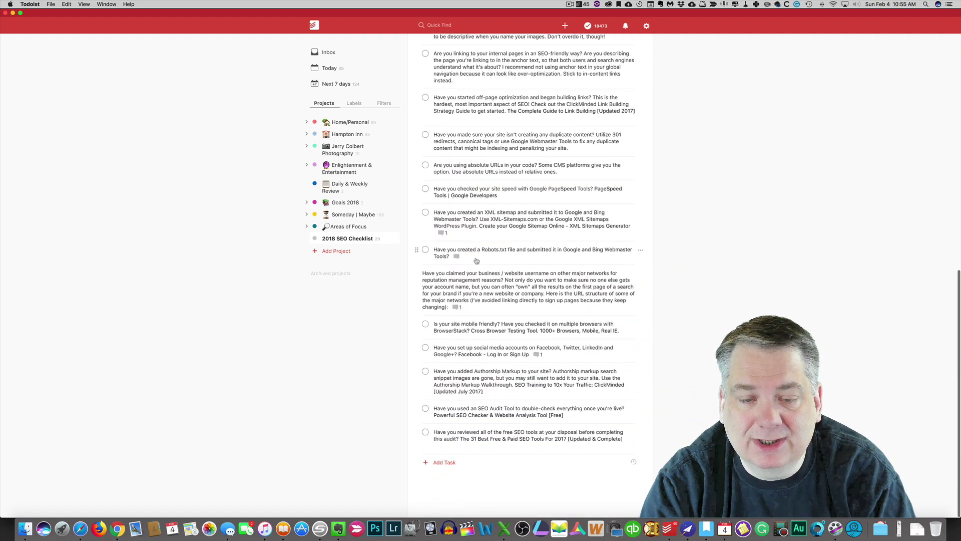
{"action": "scroll", "coordinate": [491, 298], "scroll_direction": "up", "scroll_amount": 15}
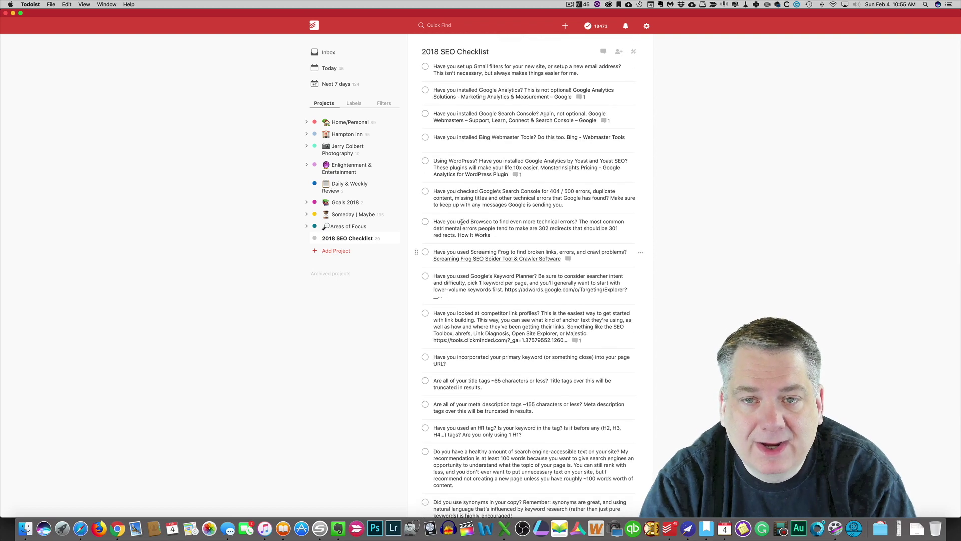
{"action": "left_click", "coordinate": [580, 99]}
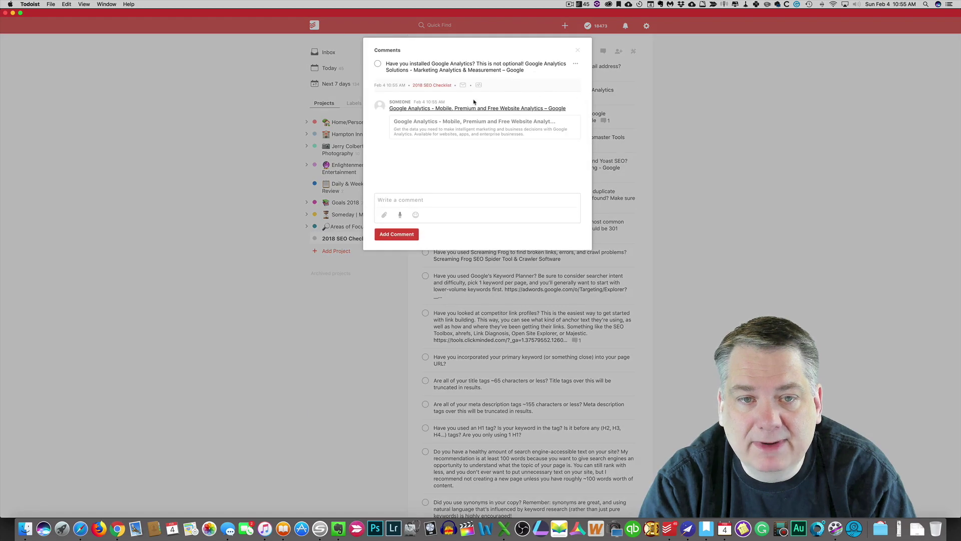
{"action": "left_click", "coordinate": [578, 51]}
{"action": "scroll", "coordinate": [535, 227], "scroll_direction": "down", "scroll_amount": 20}
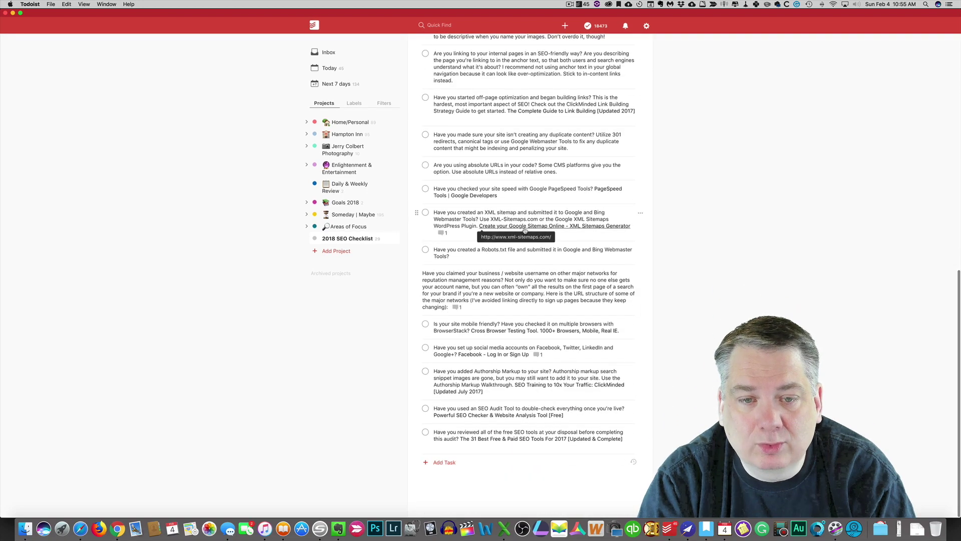
{"action": "scroll", "coordinate": [525, 234], "scroll_direction": "up", "scroll_amount": 10}
{"action": "scroll", "coordinate": [525, 227], "scroll_direction": "up", "scroll_amount": 2}
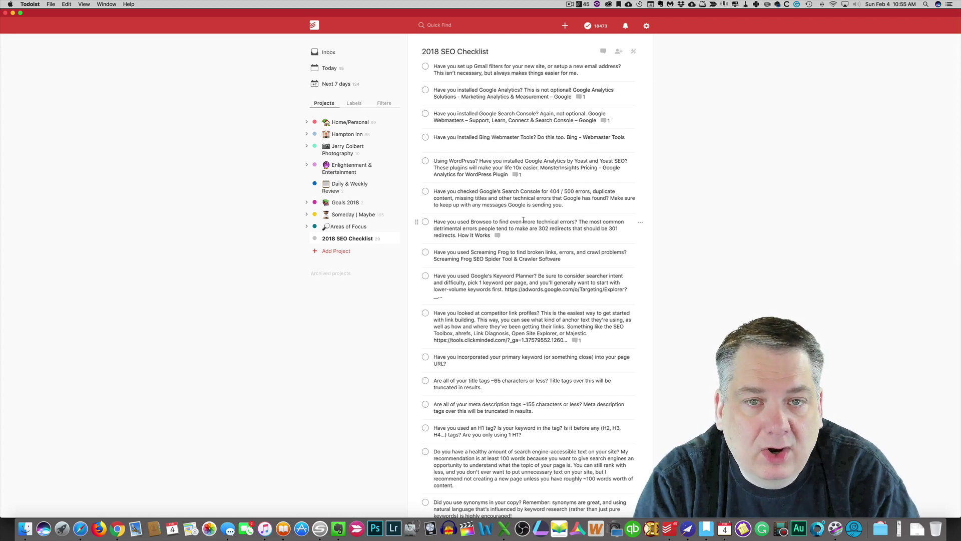
- In Safari, close the empty Untitled tab and switch to the To-Do Templates tab
{"action": "left_click", "coordinate": [80, 529]}
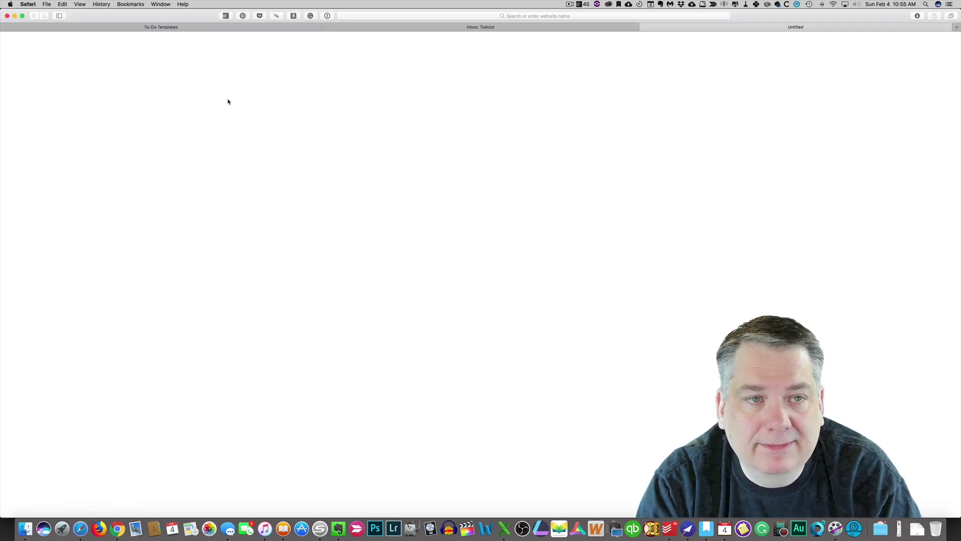
{"action": "left_click", "coordinate": [644, 27]}
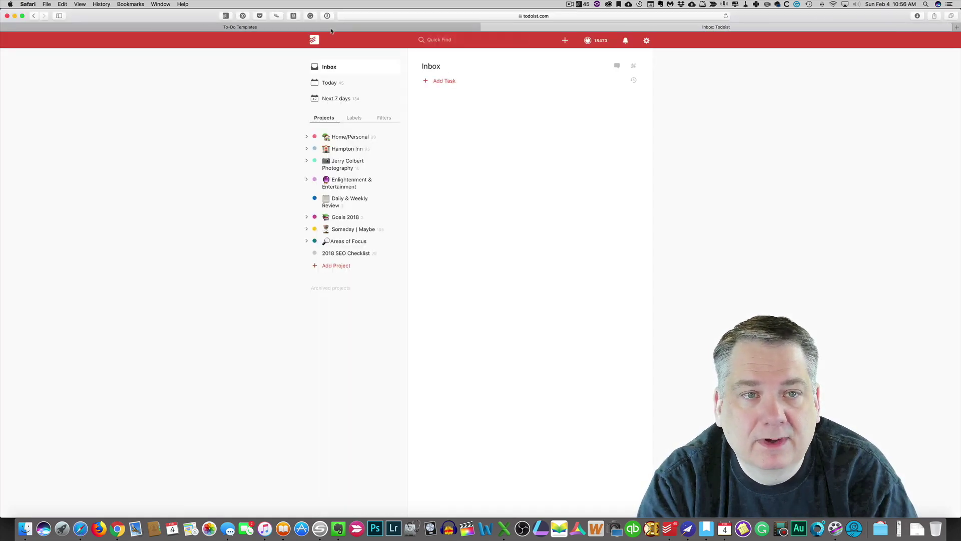
{"action": "left_click", "coordinate": [330, 29]}
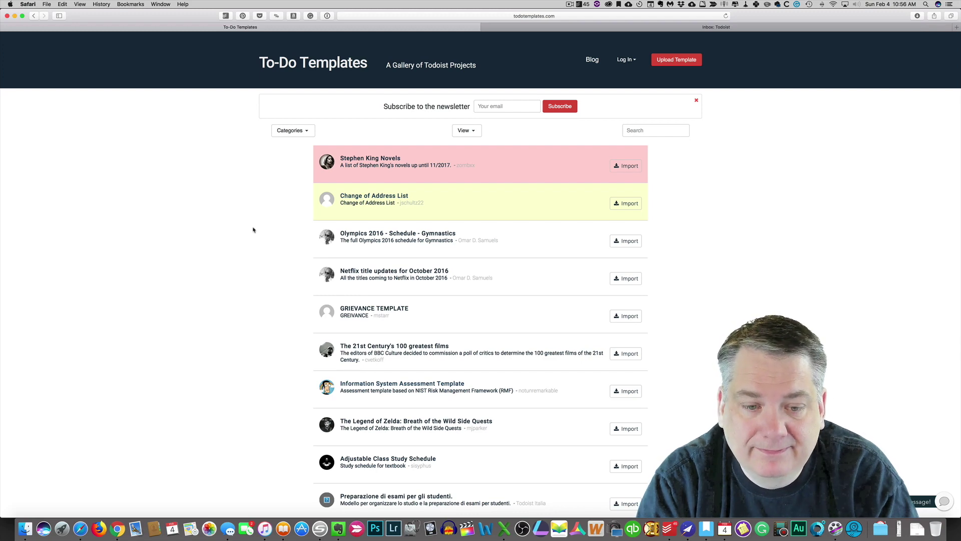
- Scroll down the To-Do Templates gallery toward The Ultimate YouTube Creators Checklist
{"action": "scroll", "coordinate": [419, 296], "scroll_direction": "down", "scroll_amount": 10}
{"action": "scroll", "coordinate": [424, 303], "scroll_direction": "down", "scroll_amount": 10}
{"action": "scroll", "coordinate": [425, 303], "scroll_direction": "down", "scroll_amount": 8}
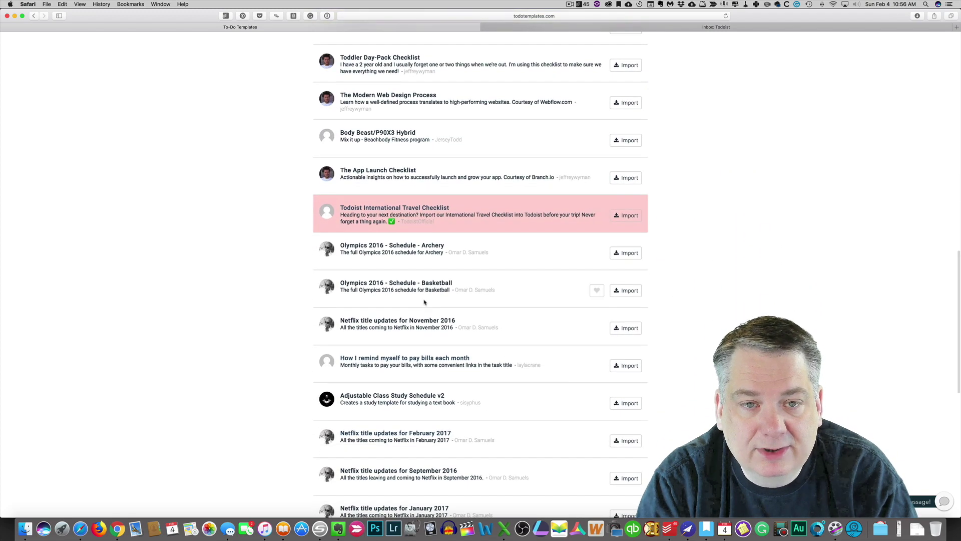
{"action": "scroll", "coordinate": [425, 302], "scroll_direction": "down", "scroll_amount": 3}
{"action": "scroll", "coordinate": [425, 302], "scroll_direction": "down", "scroll_amount": 5}
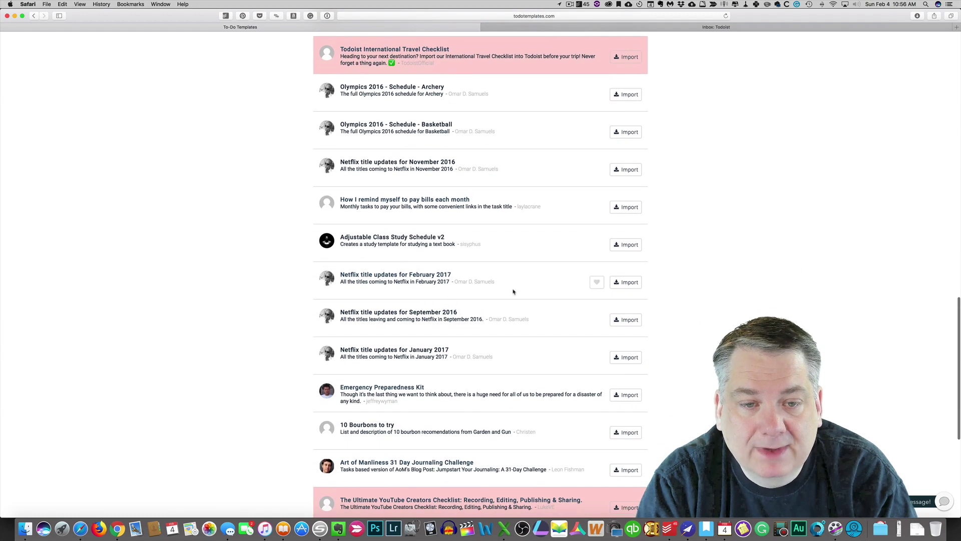
{"action": "scroll", "coordinate": [502, 302], "scroll_direction": "down", "scroll_amount": 1}
{"action": "scroll", "coordinate": [502, 302], "scroll_direction": "down", "scroll_amount": 12}
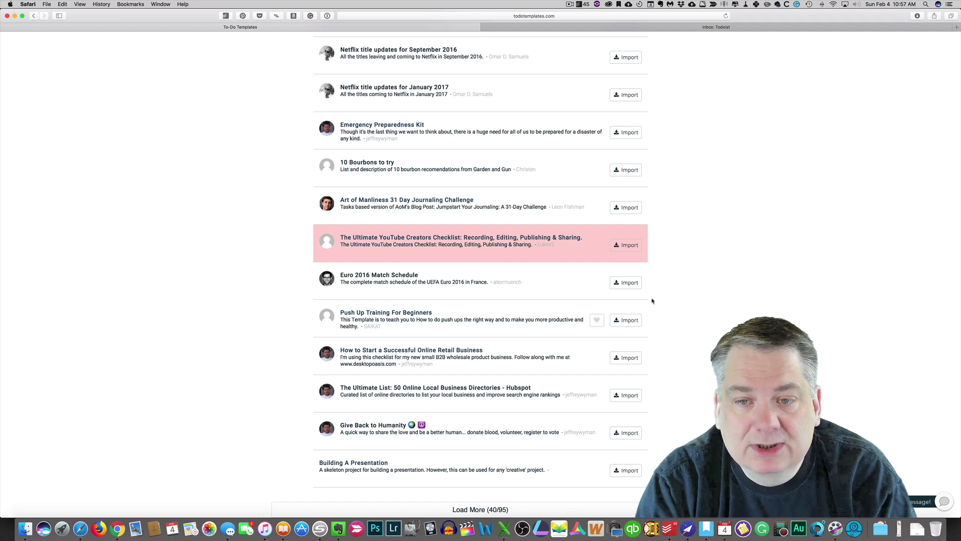
- Import The Ultimate YouTube Creators Checklist into a new YouTube Video Creators Checklist project
{"action": "left_click", "coordinate": [627, 245]}
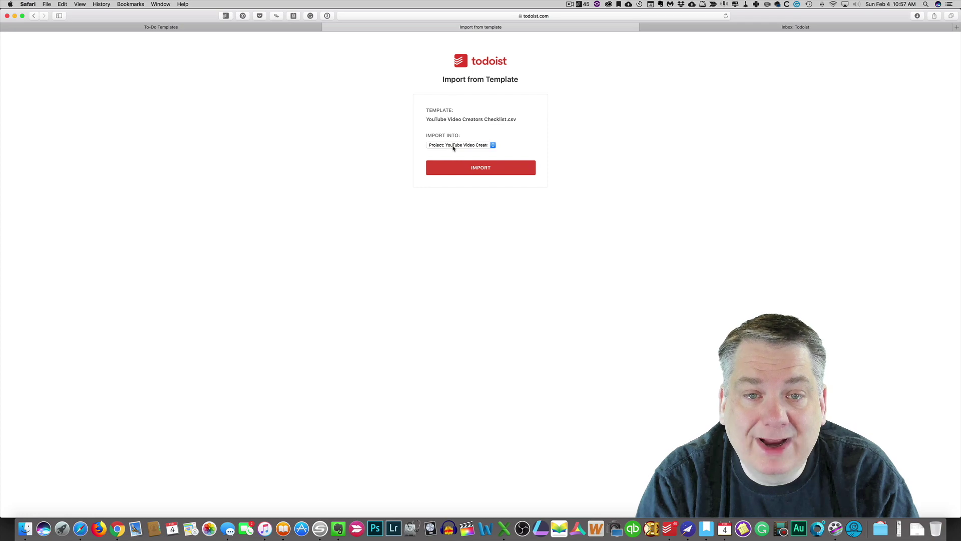
{"action": "left_click", "coordinate": [455, 146]}
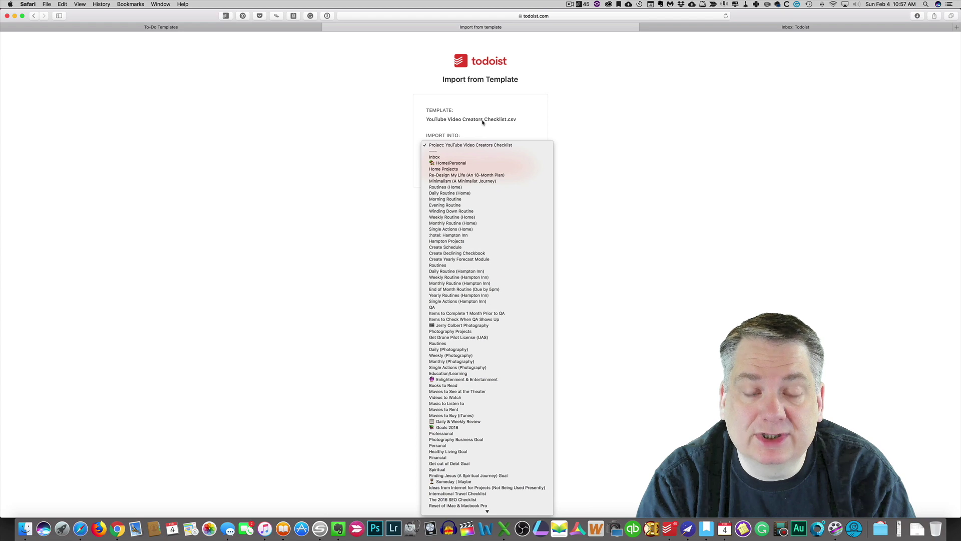
{"action": "left_click", "coordinate": [537, 110]}
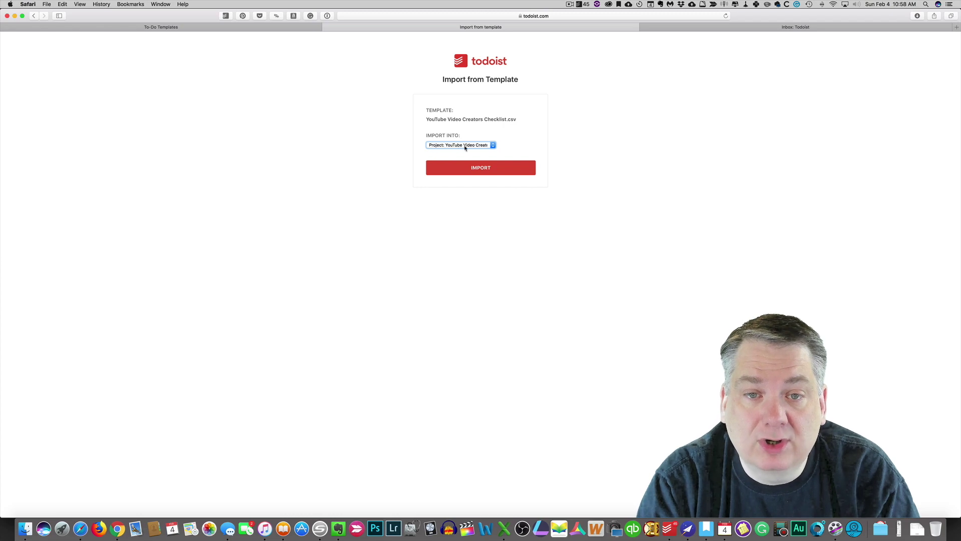
{"action": "left_click", "coordinate": [486, 170]}
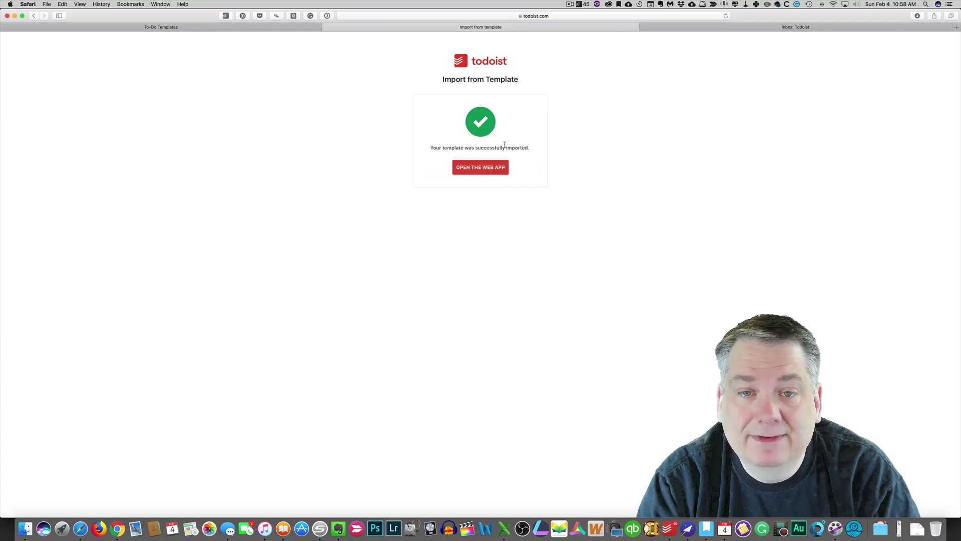
- Return to the Todoist web app and open the YouTube Video Creators Checklist project
{"action": "left_click", "coordinate": [486, 170]}
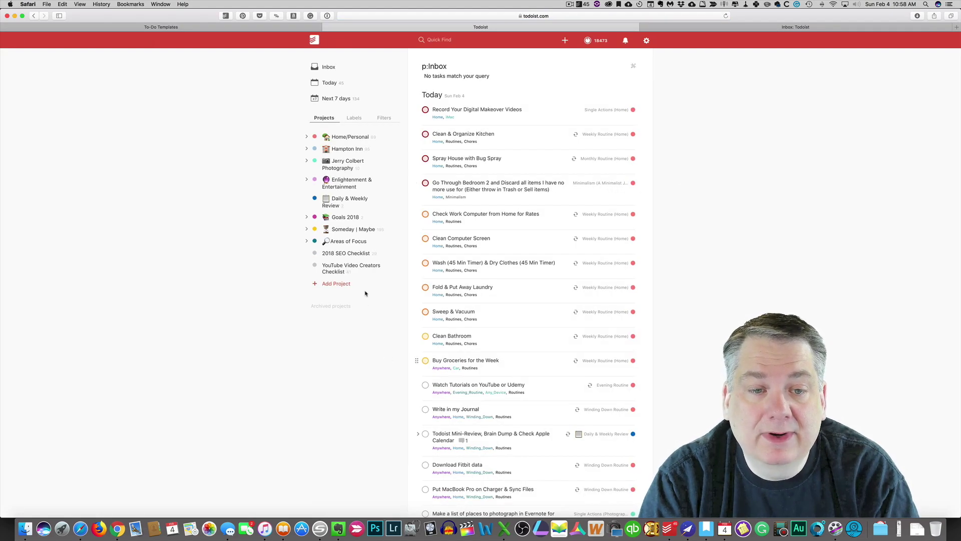
{"action": "left_click", "coordinate": [358, 271]}
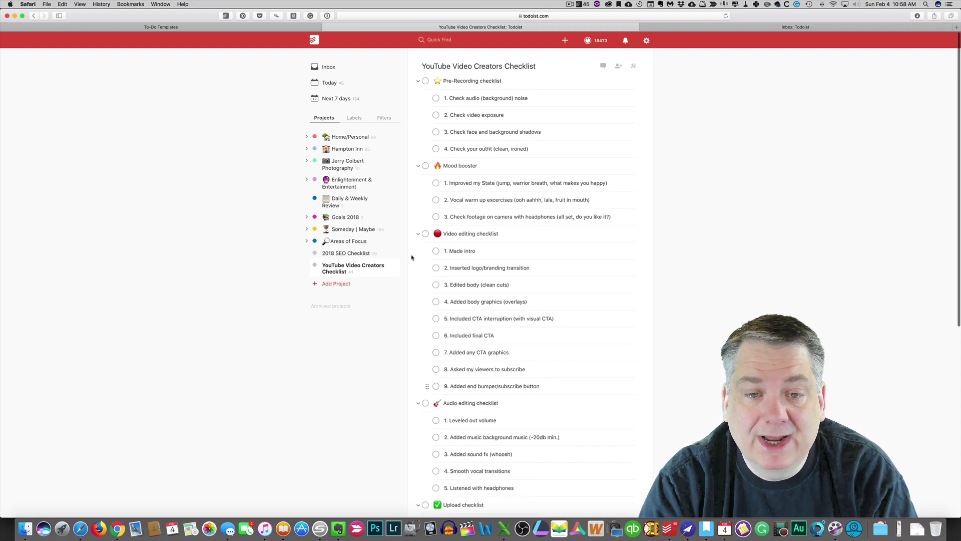
{"action": "scroll", "coordinate": [427, 317], "scroll_direction": "down", "scroll_amount": 5}
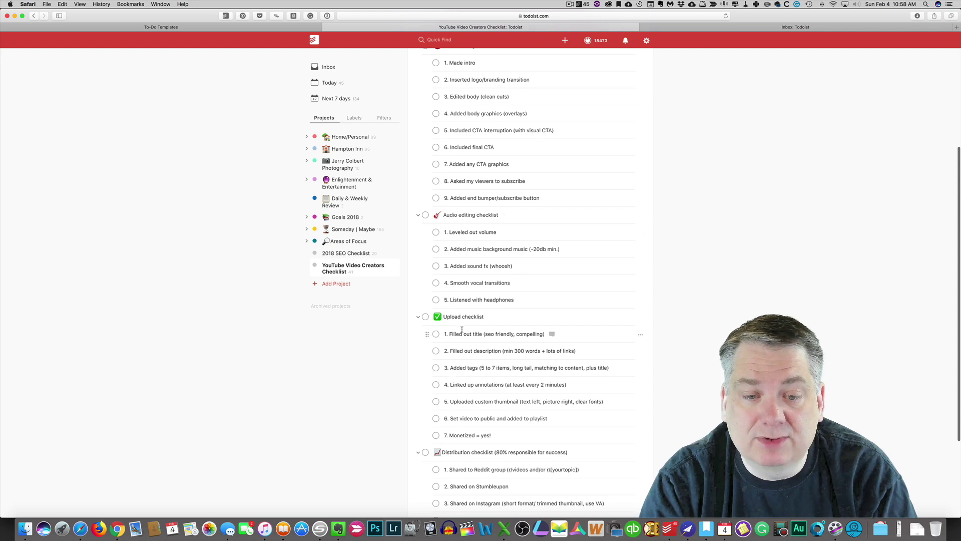
{"action": "scroll", "coordinate": [462, 329], "scroll_direction": "down", "scroll_amount": 3}
{"action": "scroll", "coordinate": [463, 328], "scroll_direction": "up", "scroll_amount": 5}
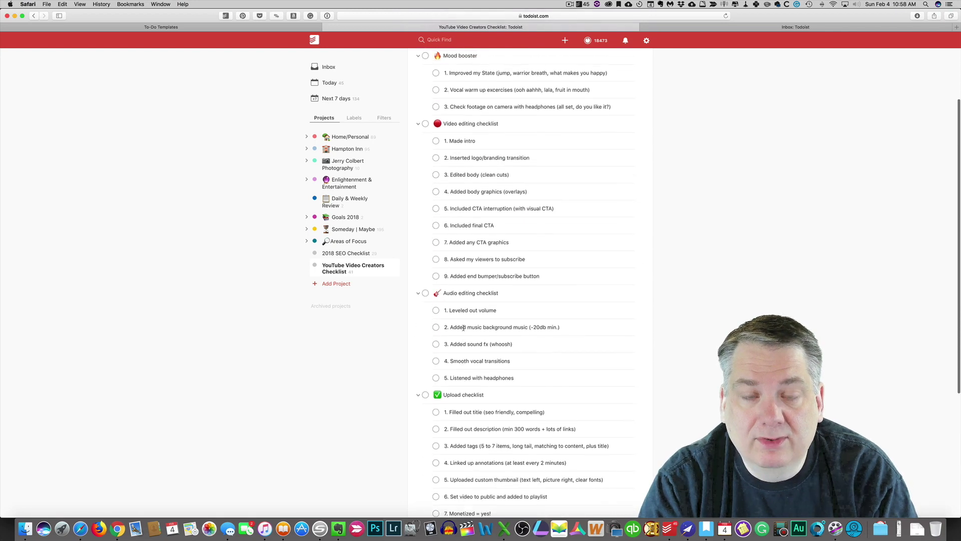
{"action": "scroll", "coordinate": [463, 328], "scroll_direction": "up", "scroll_amount": 3}
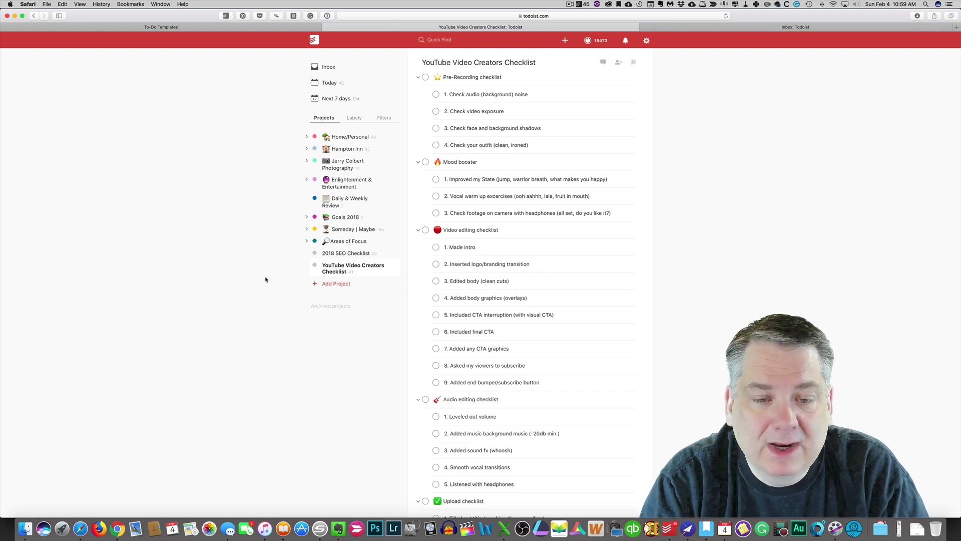
{"action": "scroll", "coordinate": [363, 326], "scroll_direction": "down", "scroll_amount": 1}
{"action": "scroll", "coordinate": [363, 326], "scroll_direction": "down", "scroll_amount": 12}
{"action": "scroll", "coordinate": [364, 319], "scroll_direction": "up", "scroll_amount": 13}
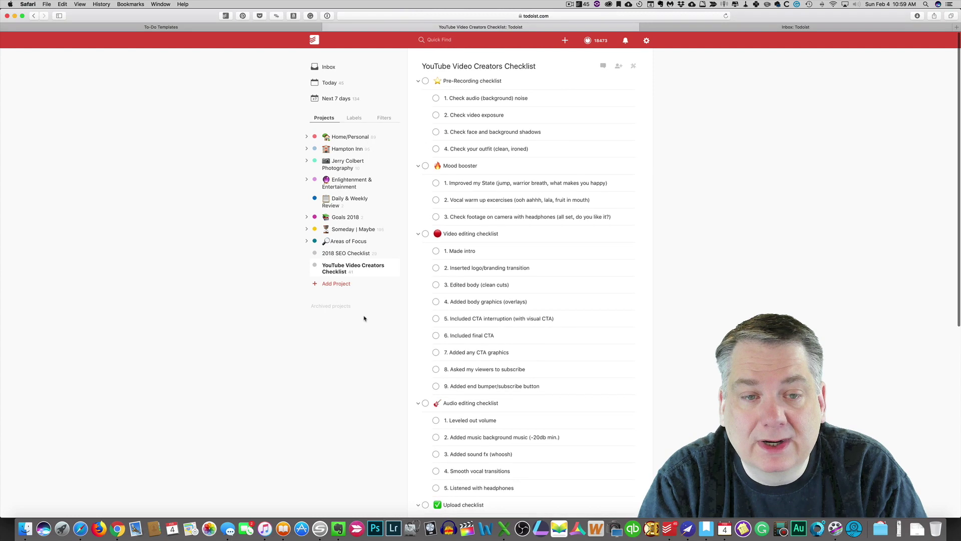